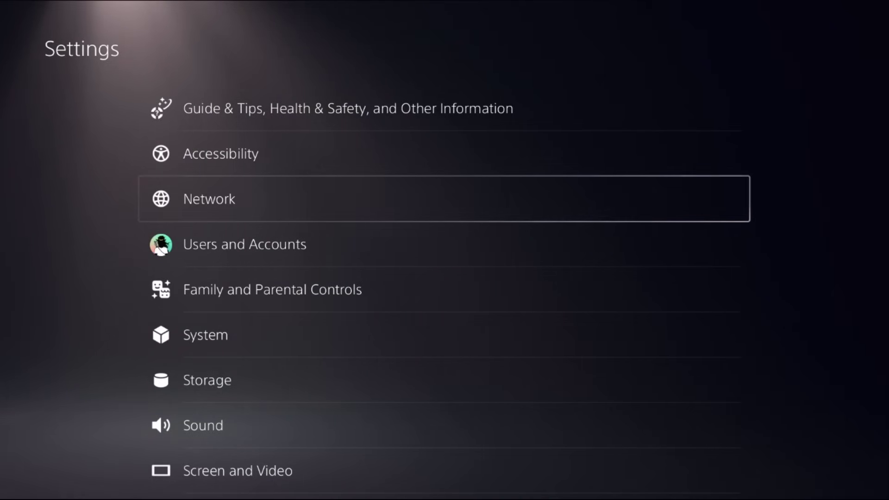
# Step: Go from the Network settings to the Set Up Internet Connection page
pyautogui.press('Down')
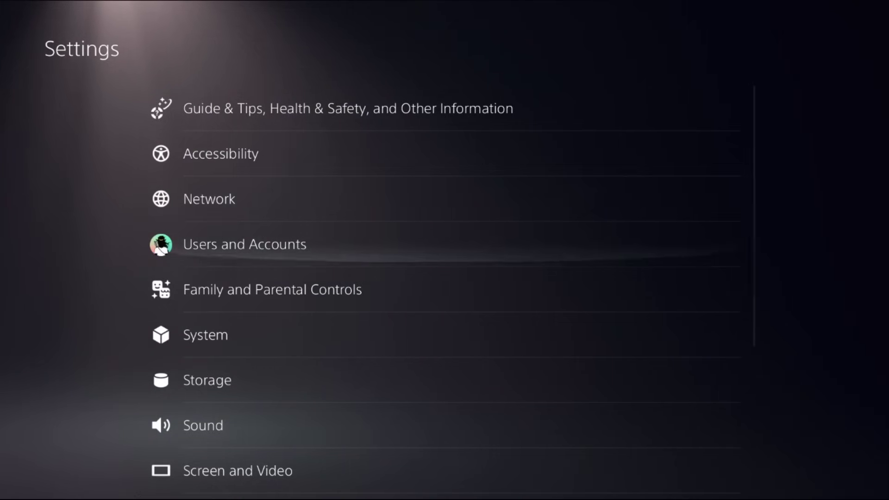
pyautogui.press('Up')
pyautogui.press('Return')
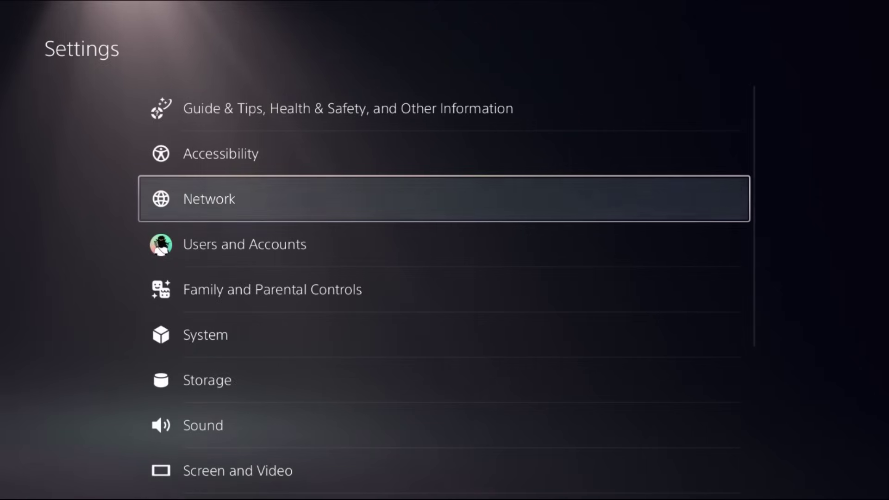
pyautogui.press('Return')
pyautogui.press('Down')
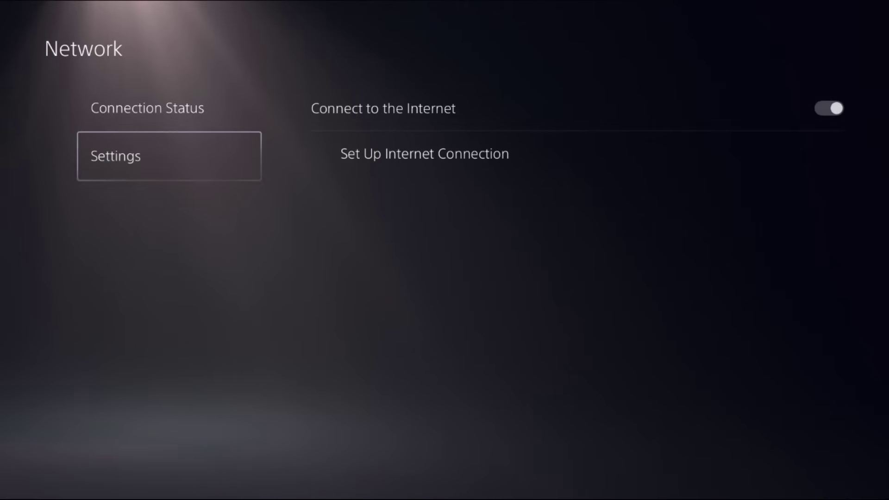
pyautogui.press('Right')
pyautogui.press('Down')
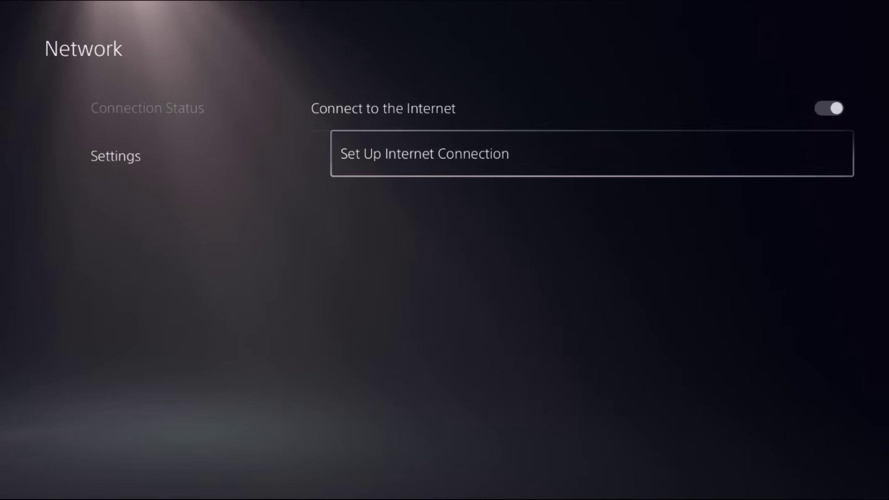
pyautogui.press('Return')
# Step: Look over the registered networks, including Wired LAN 1, and settle on Airial13
pyautogui.press('Down')
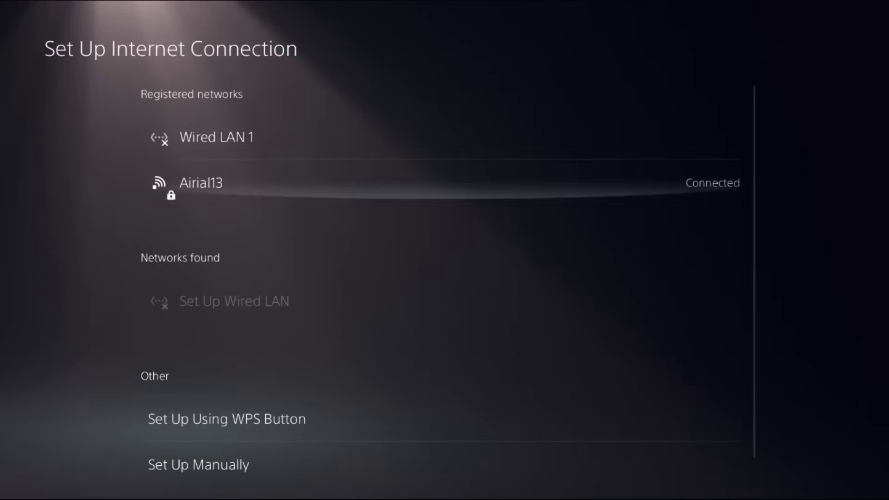
pyautogui.press('Up')
pyautogui.press('Down')
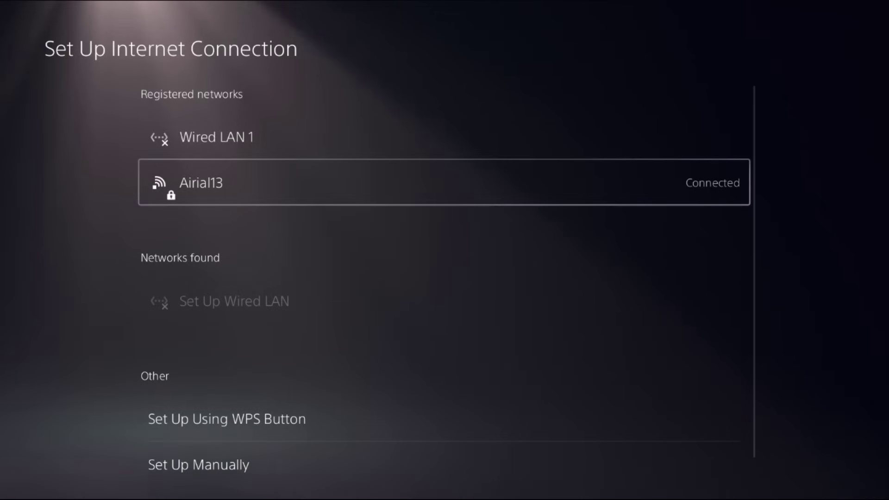
pyautogui.press('Up')
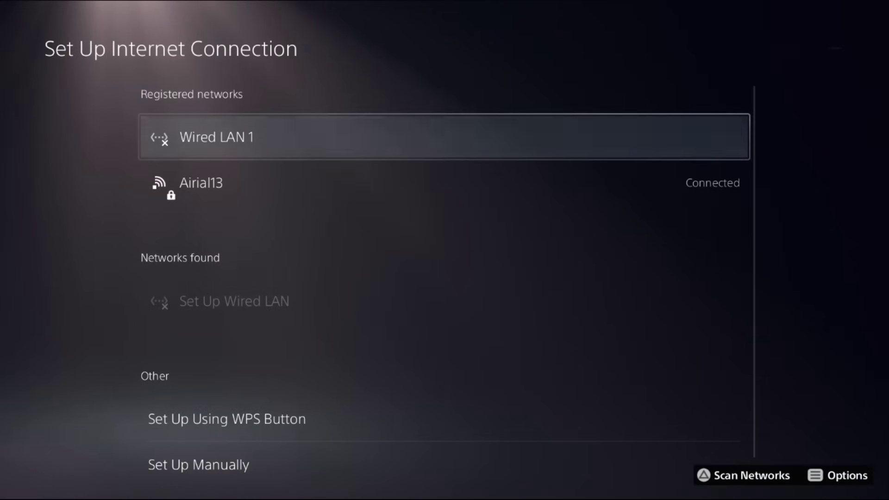
pyautogui.press('Down')
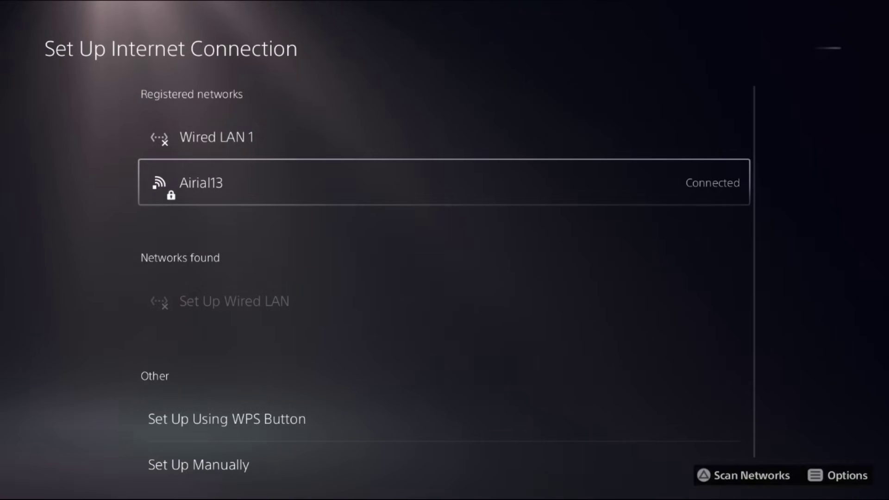
# Step: Check Airial13's Wi-Fi frequency bands and leave them on Automatic
pyautogui.press('Return')
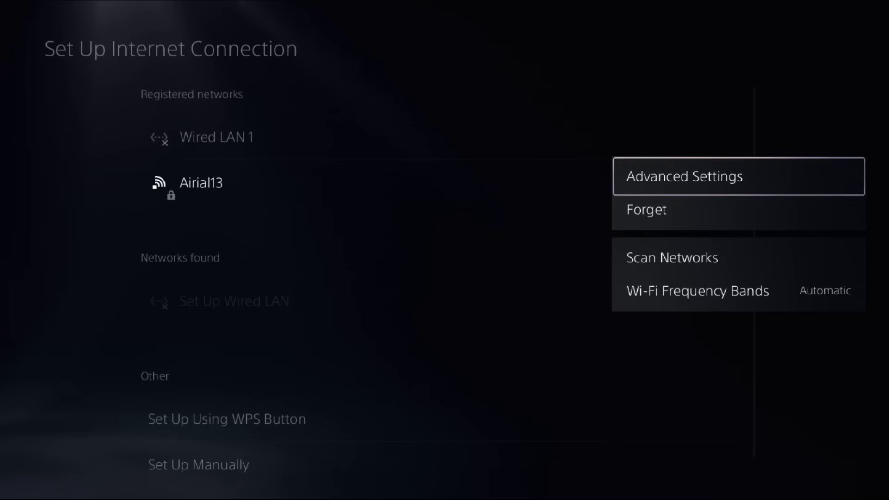
pyautogui.press('Down')
pyautogui.press('Down')
pyautogui.press('Down')
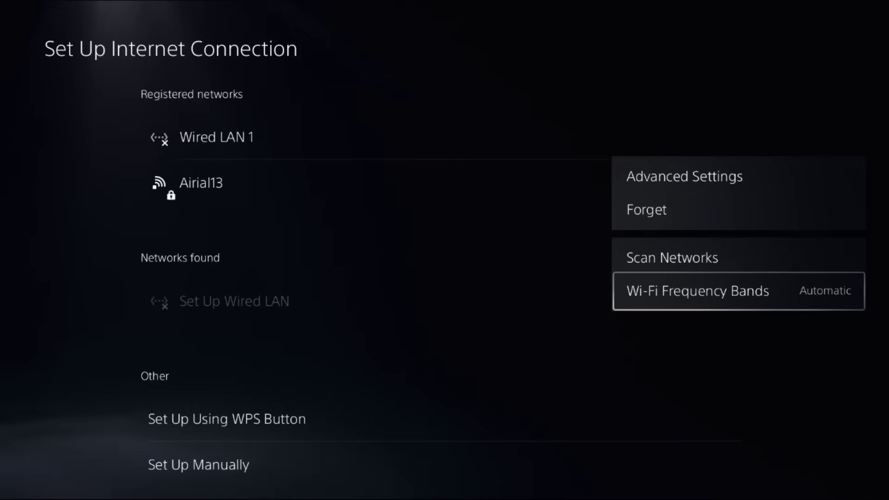
pyautogui.press('Return')
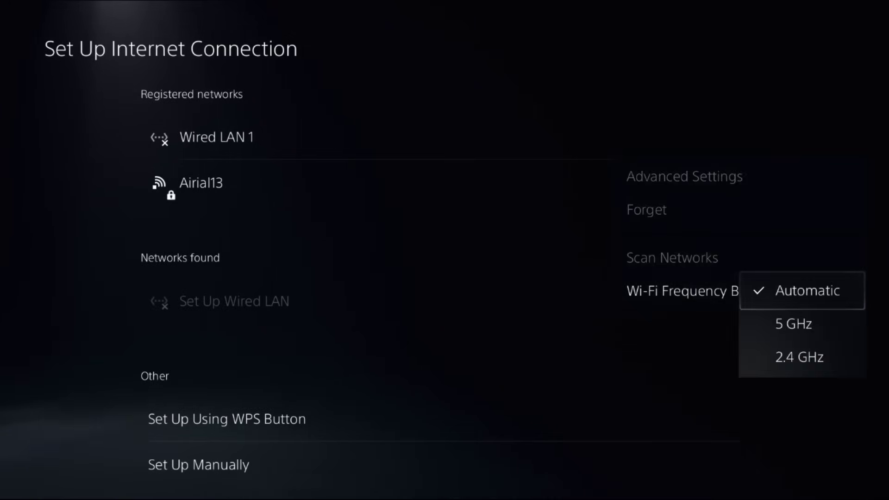
pyautogui.press('Escape')
# Step: Open Airial13's Advanced Settings and move down toward the DNS entries
pyautogui.press('Up')
pyautogui.press('Up')
pyautogui.press('Up')
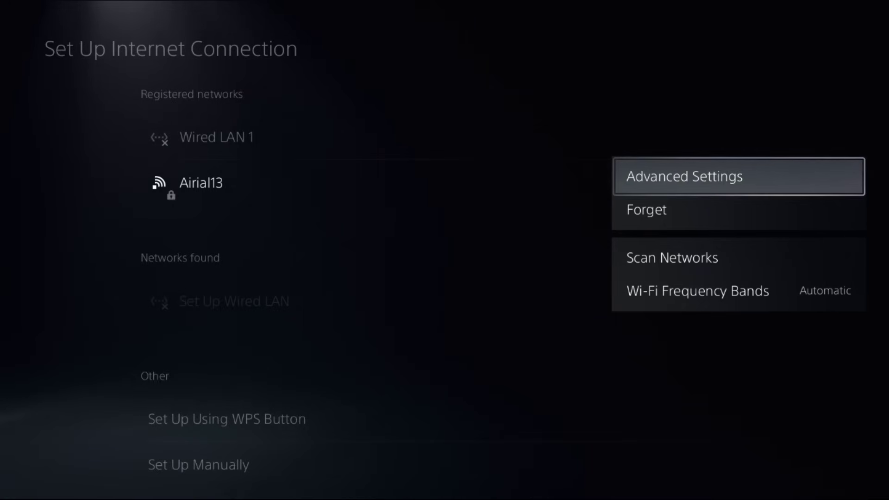
pyautogui.press('Return')
pyautogui.press('Down')
pyautogui.press('Down')
pyautogui.press('Down')
pyautogui.press('Down')
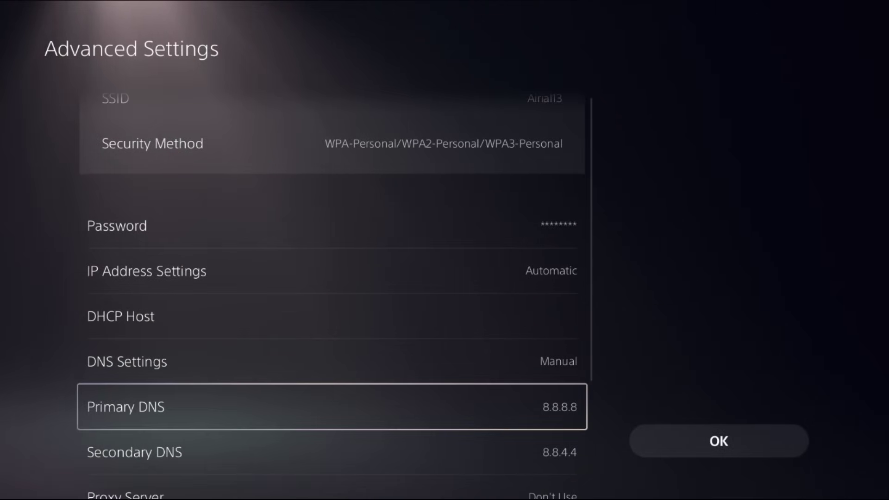
pyautogui.press('Down')
pyautogui.press('Up')
pyautogui.press('Up')
pyautogui.press('Return')
pyautogui.press('Return')
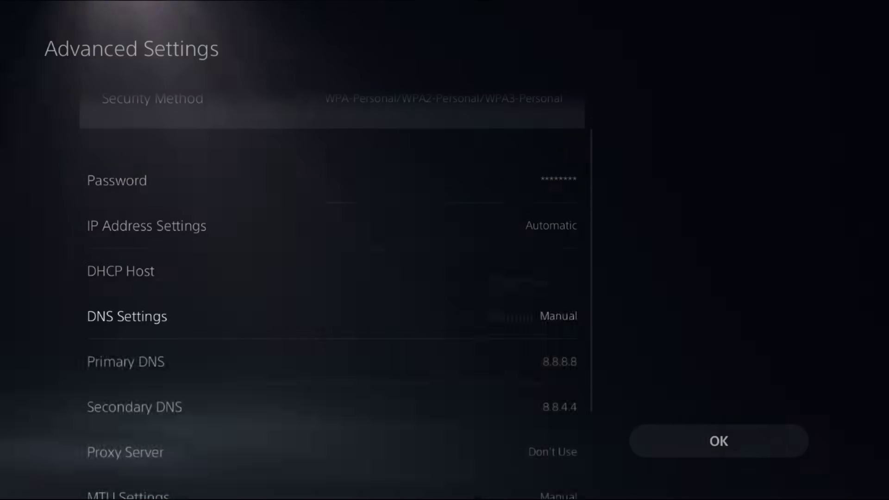
pyautogui.press('Up')
pyautogui.press('Return')
pyautogui.press('Return')
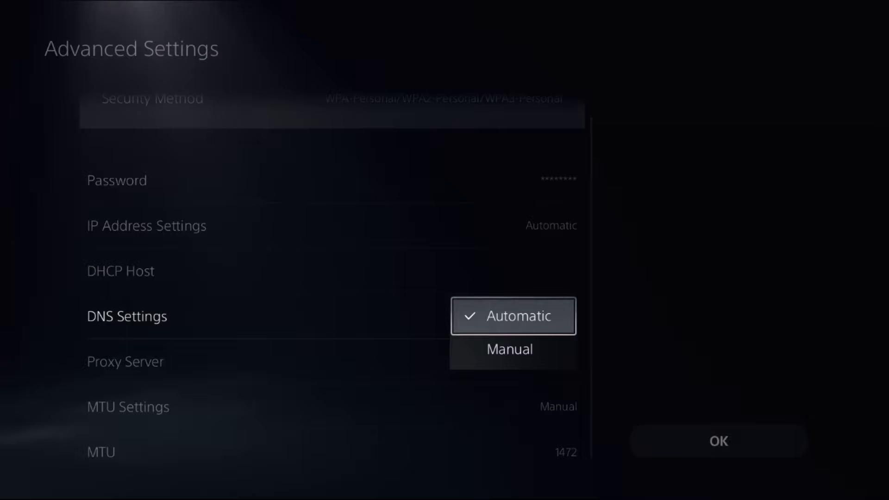
pyautogui.press('Down')
pyautogui.press('Return')
pyautogui.press('Down')
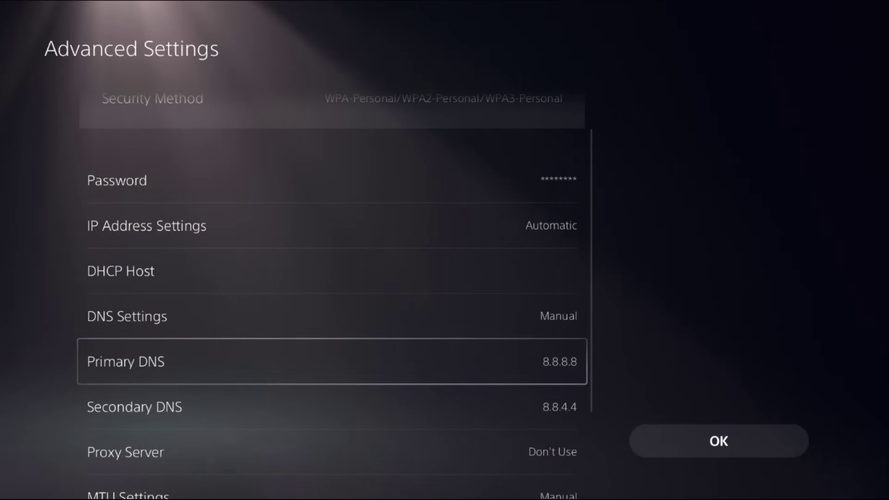
pyautogui.press('Return')
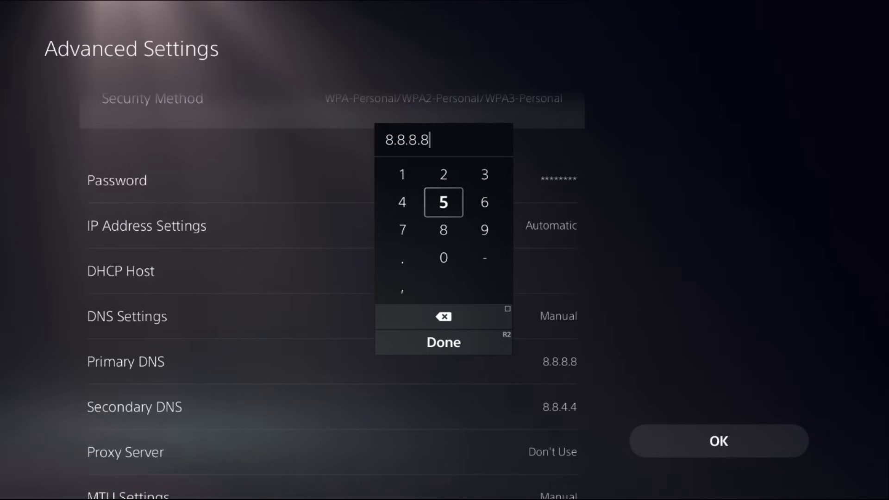
pyautogui.press('Down')
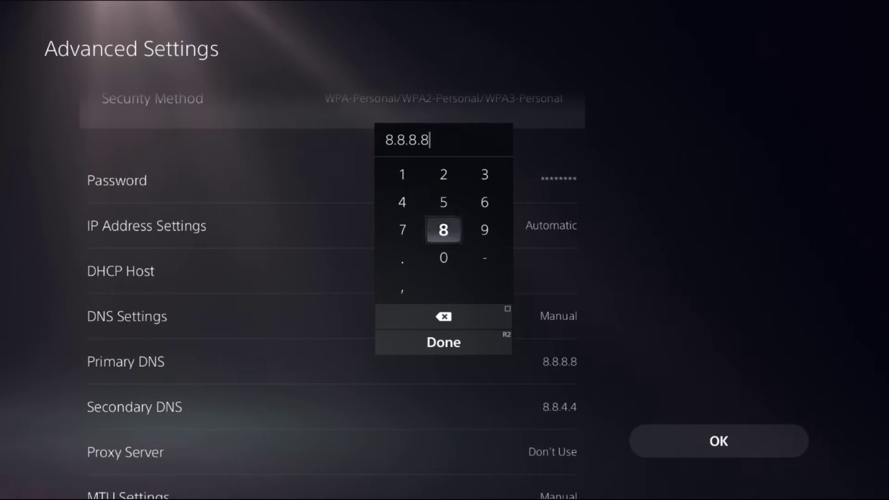
pyautogui.press('Down')
pyautogui.press('Down')
pyautogui.press('Down')
pyautogui.press('Return')
pyautogui.press('Down')
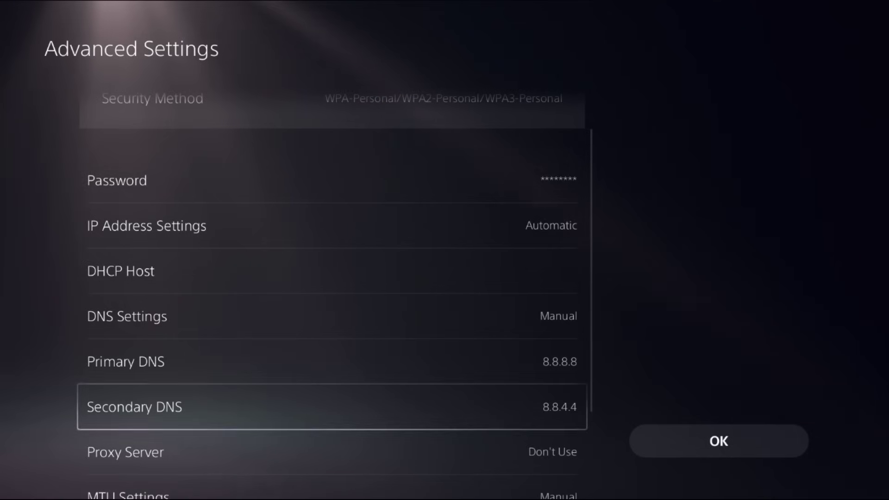
pyautogui.press('Return')
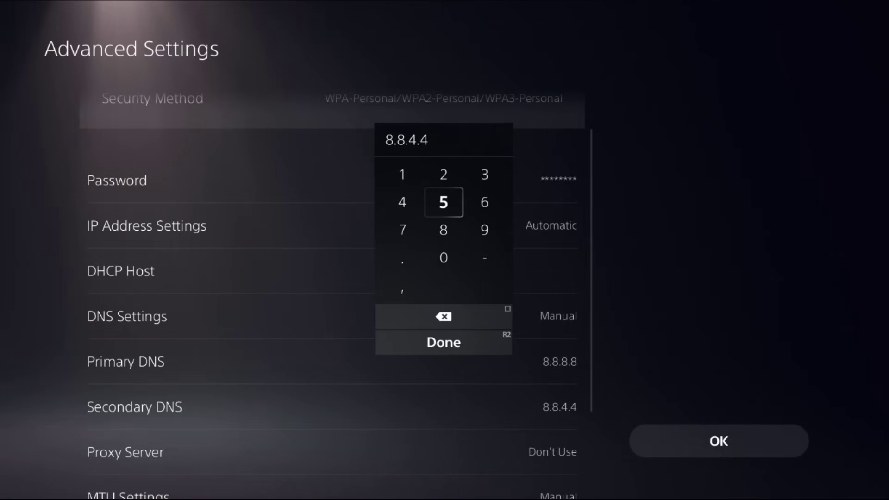
pyautogui.press('Down')
pyautogui.press('Down')
pyautogui.press('Down')
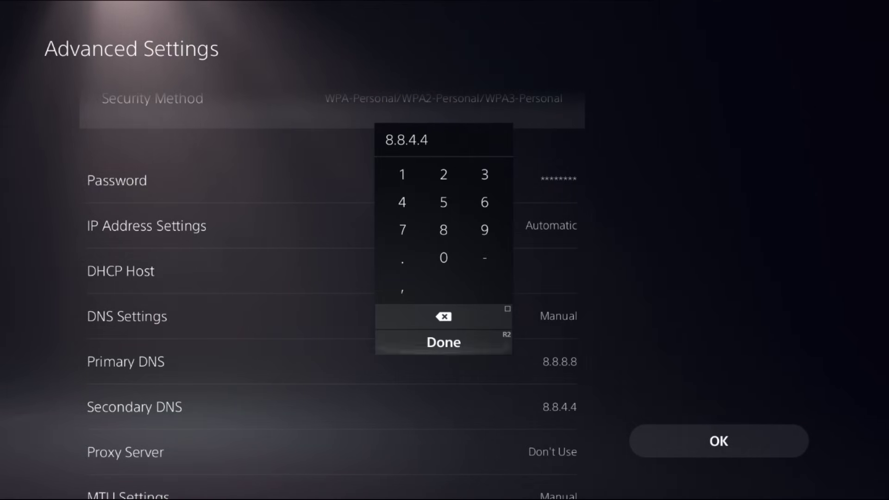
pyautogui.press('Up')
pyautogui.press('Up')
pyautogui.press('Up')
pyautogui.press('Down')
pyautogui.press('Down')
pyautogui.press('Down')
pyautogui.press('Return')
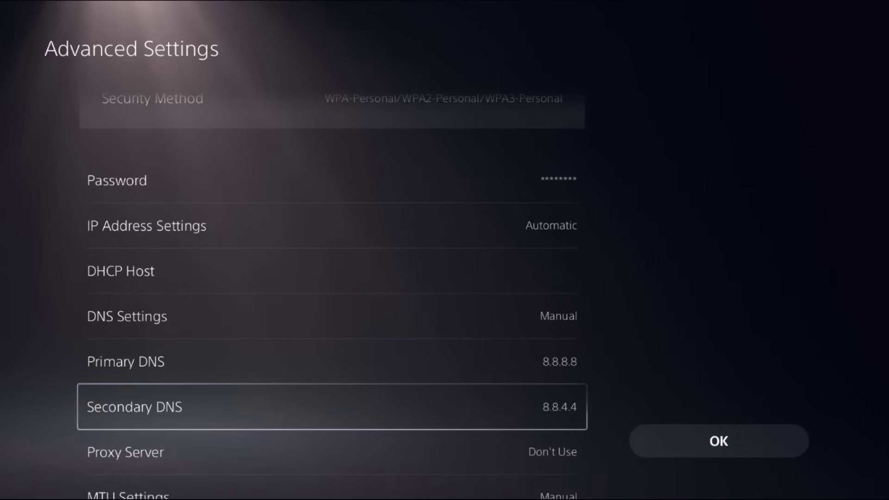
pyautogui.press('Right')
pyautogui.press('Return')
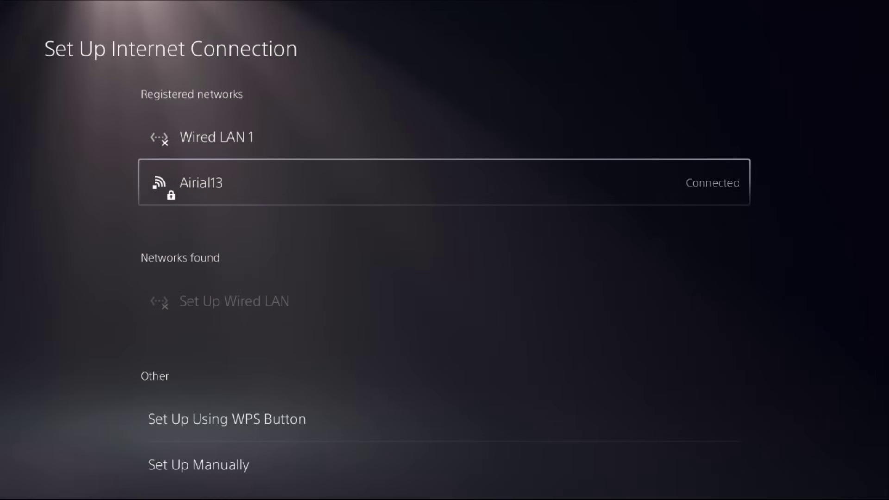
# Step: Back out to the Network settings and bring up Control Center
pyautogui.press('Escape')
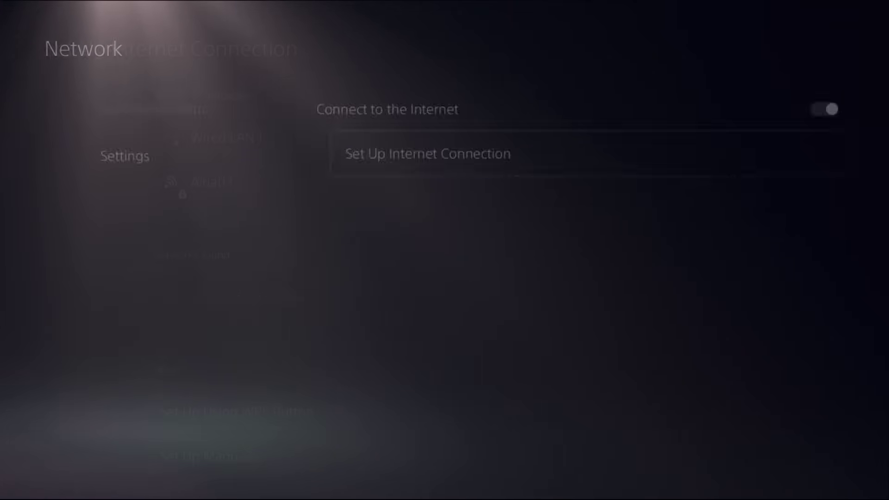
pyautogui.press('super')
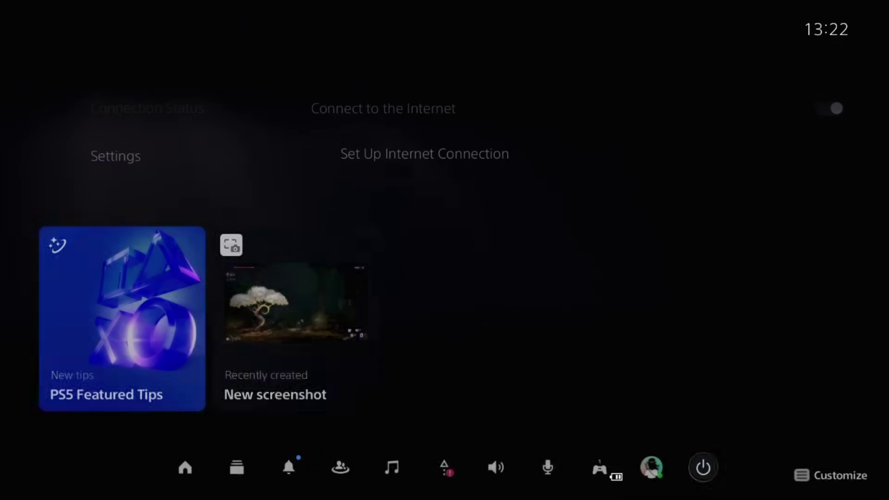
# Step: Open the Power options from Control Center and highlight Restart PS5
pyautogui.press('Return')
pyautogui.press('Down')
pyautogui.press('Down')
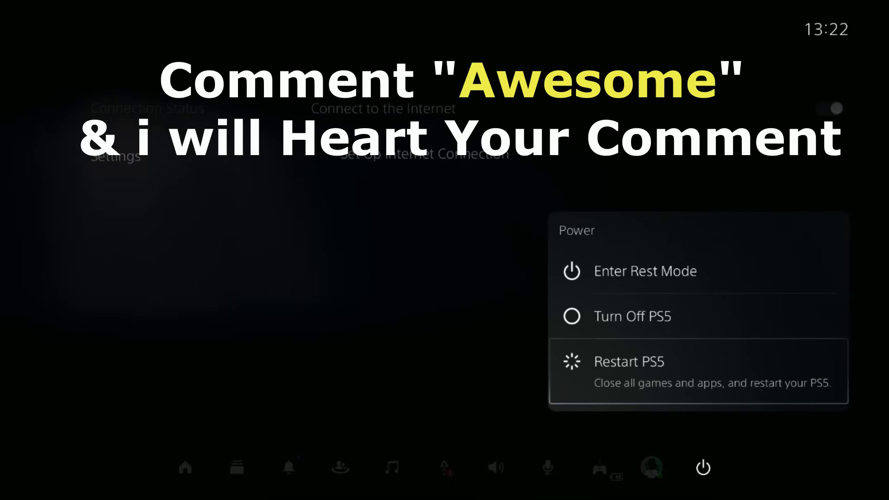